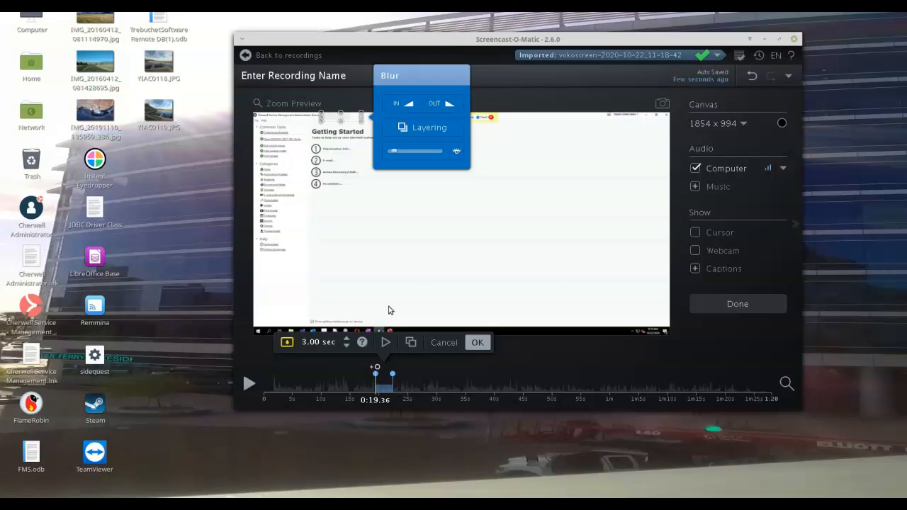
click(368, 385)
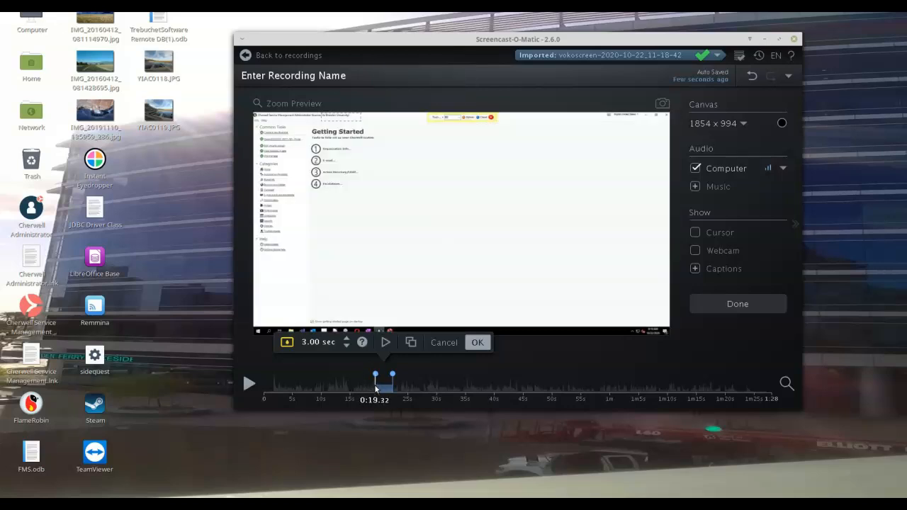
click(377, 388)
key(super)
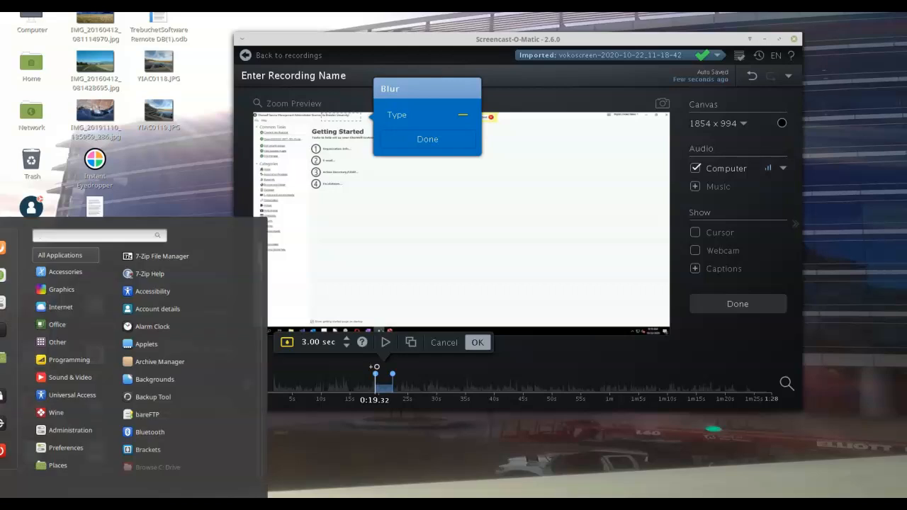
mouse_move(71, 413)
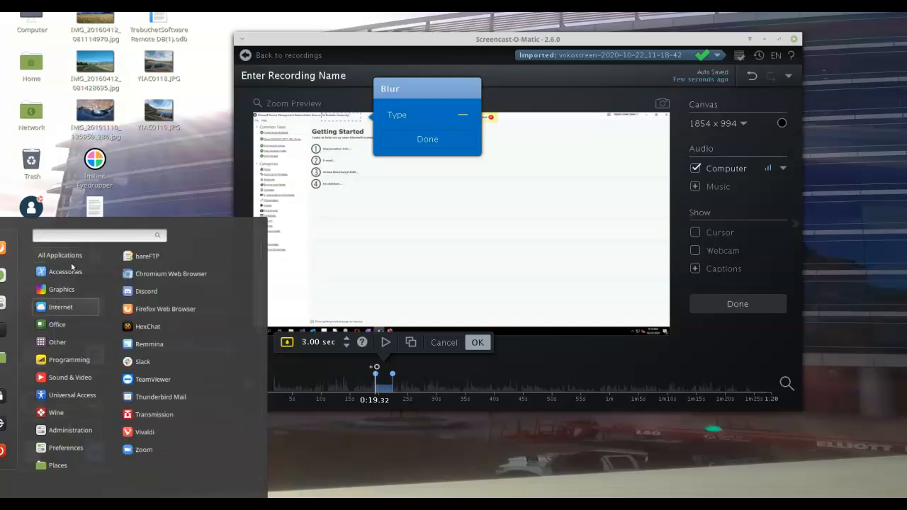
click(166, 178)
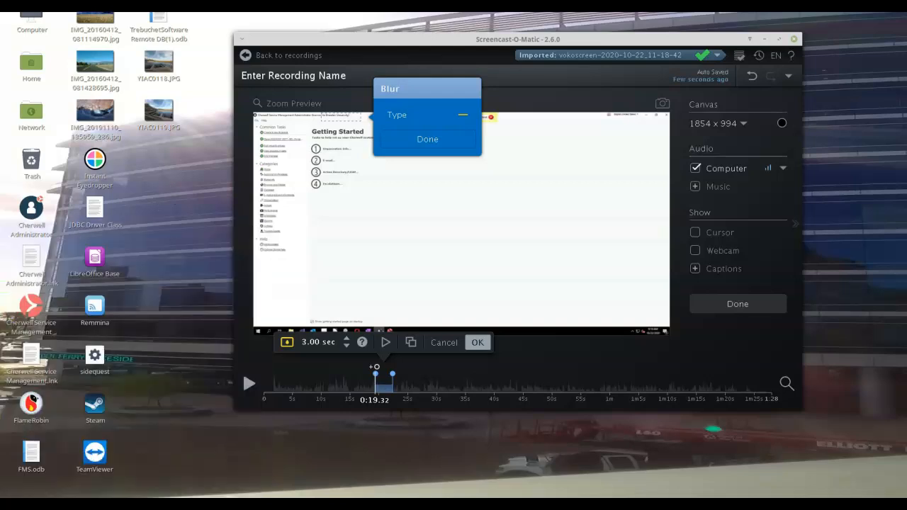
Step: Open the home folder in the file manager to view its contents, and close it again
key(super+e)
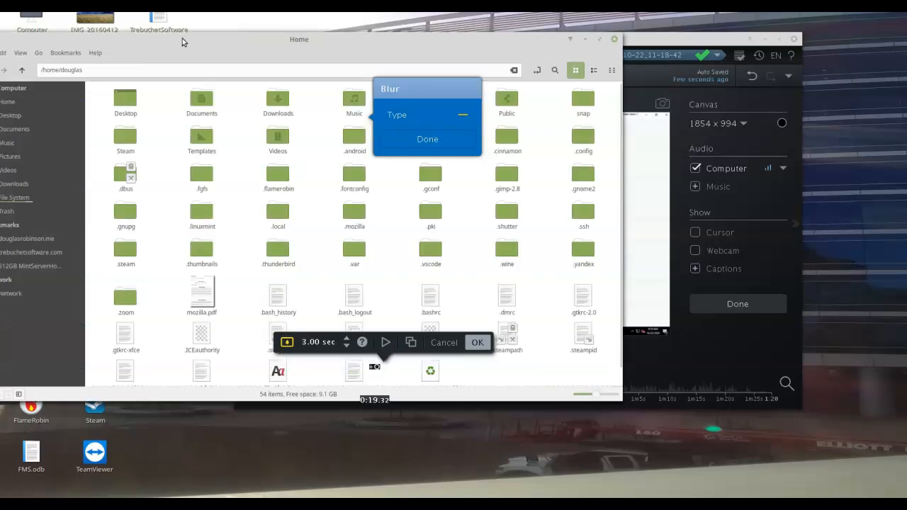
drag(182, 38, 256, 26)
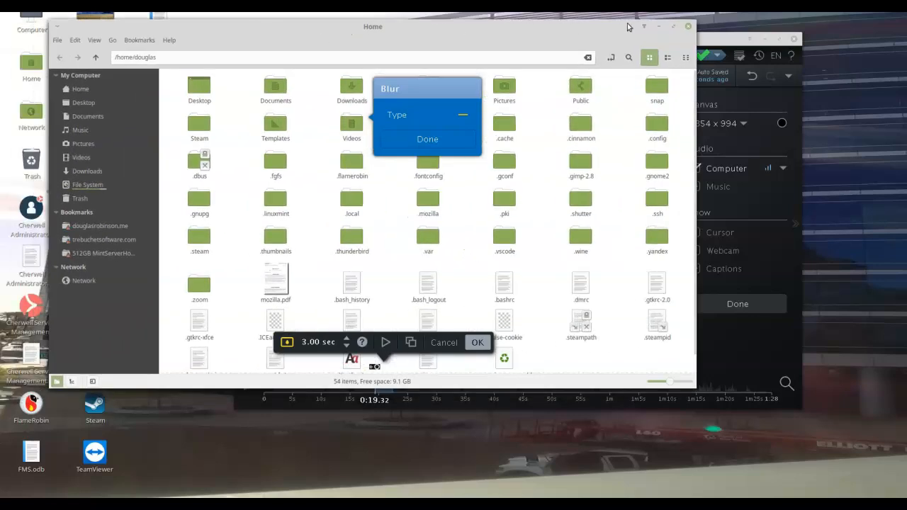
click(687, 26)
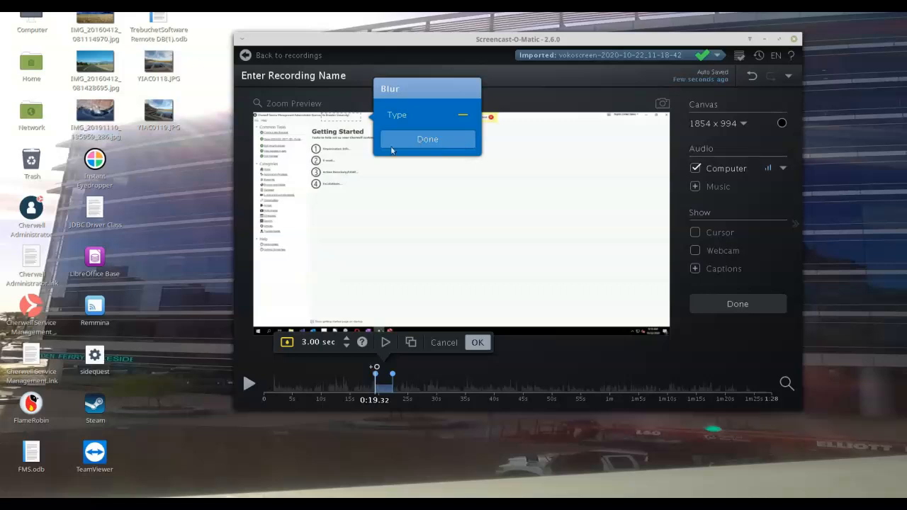
Step: Extend the first blur backwards to start at about 0:13 in the video, giving it a duration of 9.32 seconds
drag(374, 383, 339, 385)
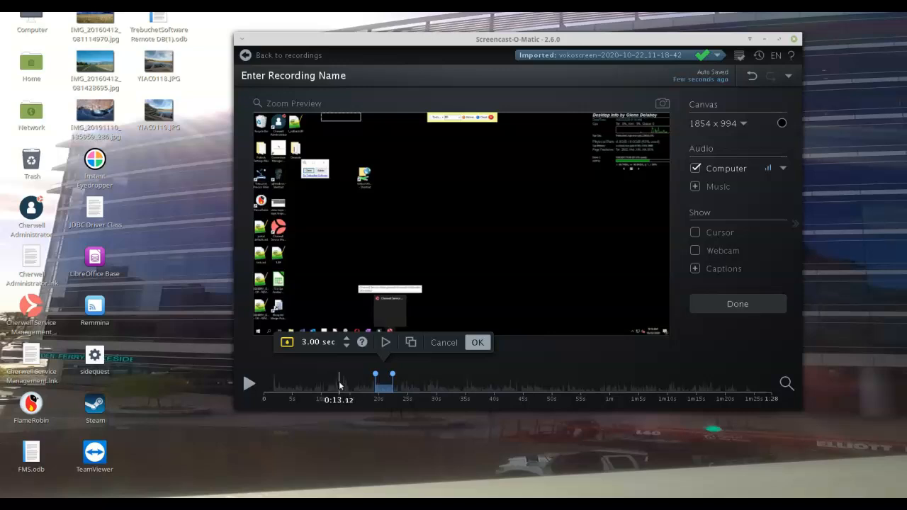
mouse_move(339, 385)
mouse_down()
mouse_move(372, 379)
mouse_move(338, 380)
mouse_move(390, 388)
mouse_up()
click(326, 380)
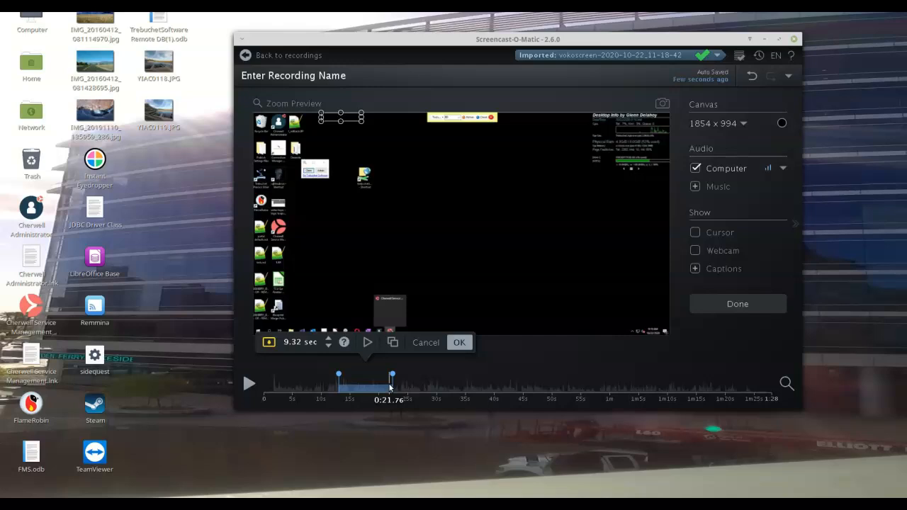
drag(390, 387, 390, 388)
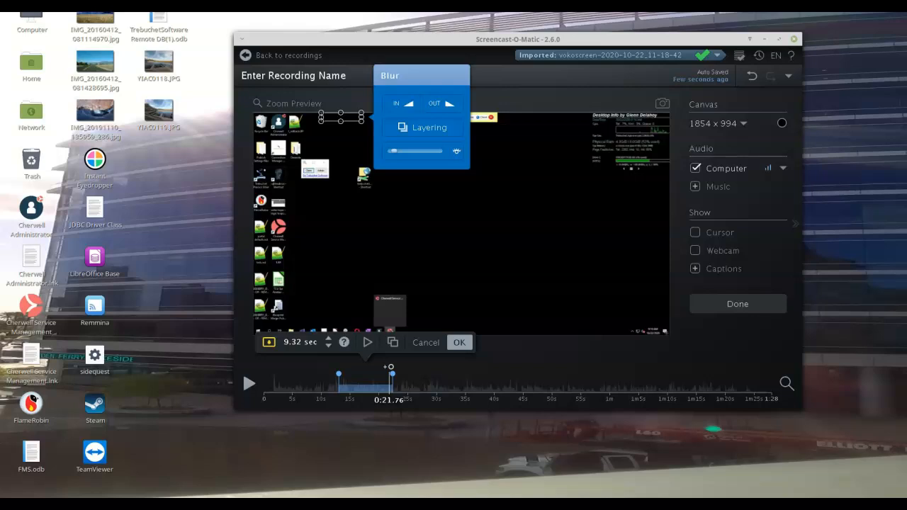
Step: Open Software Manager and search the application catalogue for "wine"
key(super)
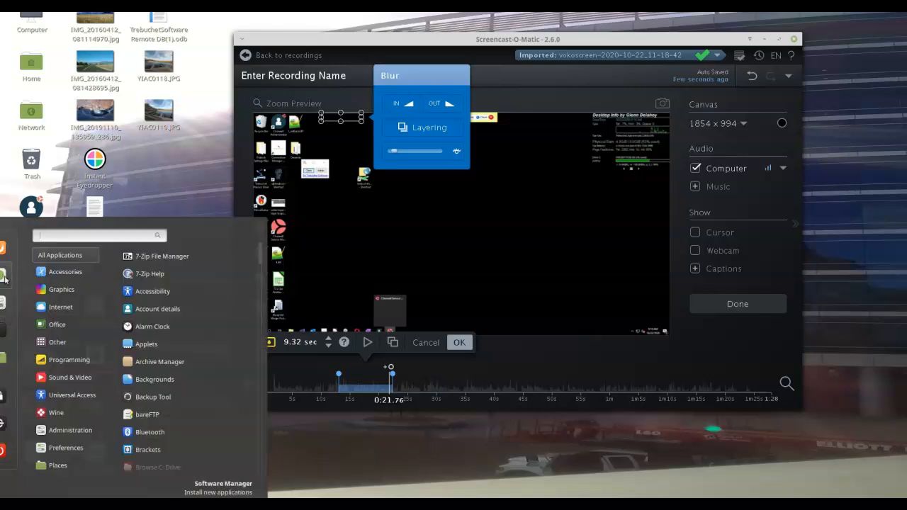
click(9, 275)
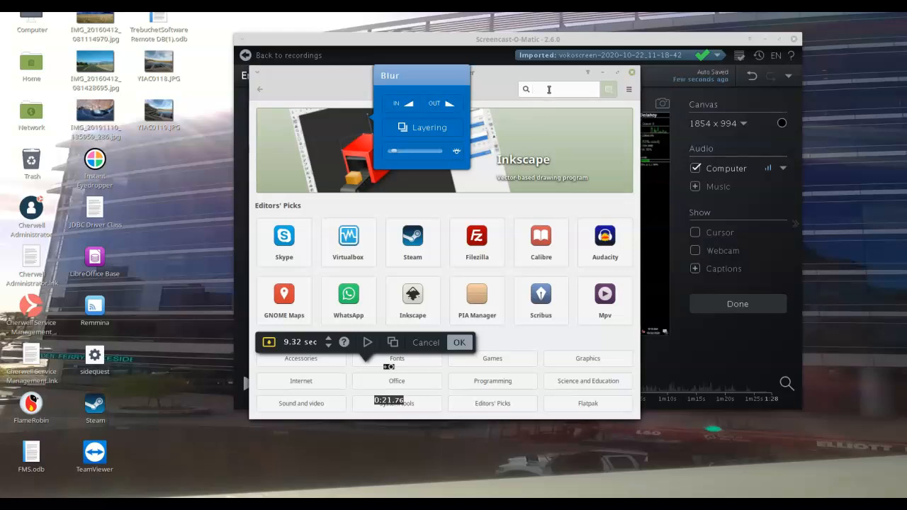
text(winwe)
key(BackSpace)
key(BackSpace)
text(e)
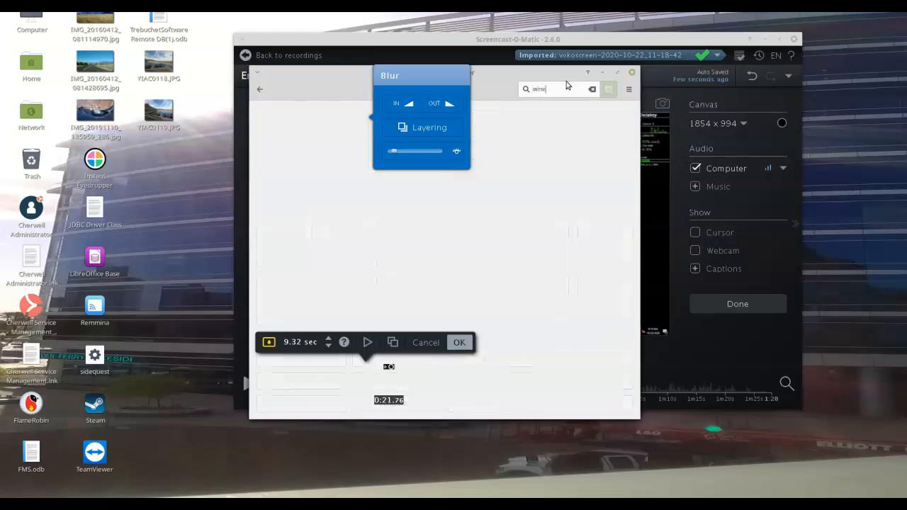
Step: Look through the available Wine packages in the search results and close Software Manager
drag(324, 74, 112, 49)
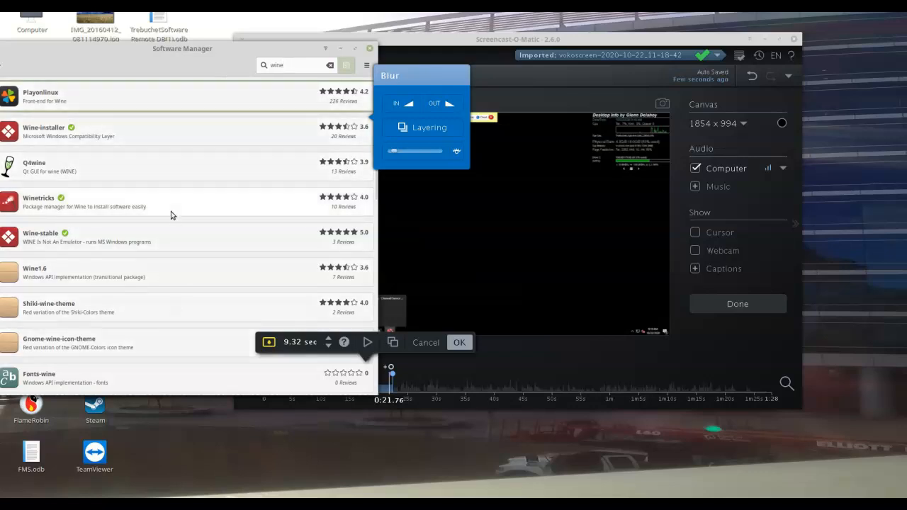
scroll(155, 177, down, 4)
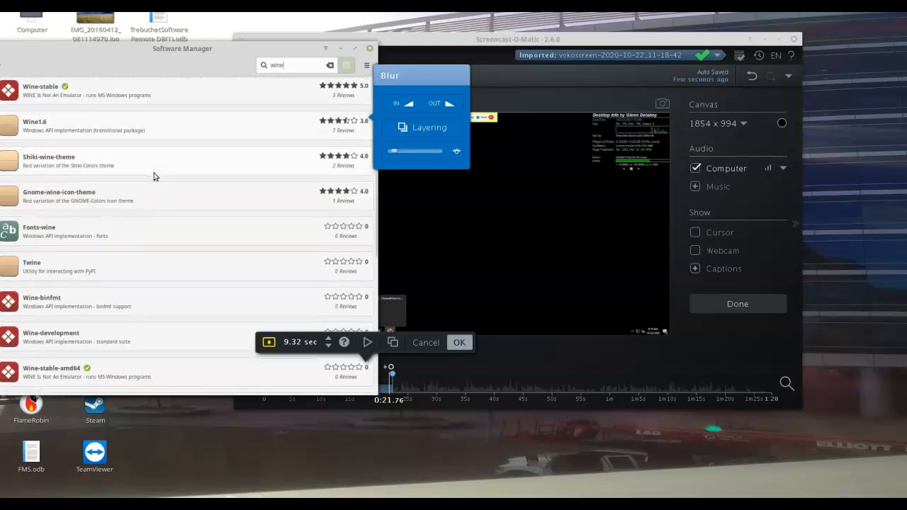
scroll(132, 300, down, 9)
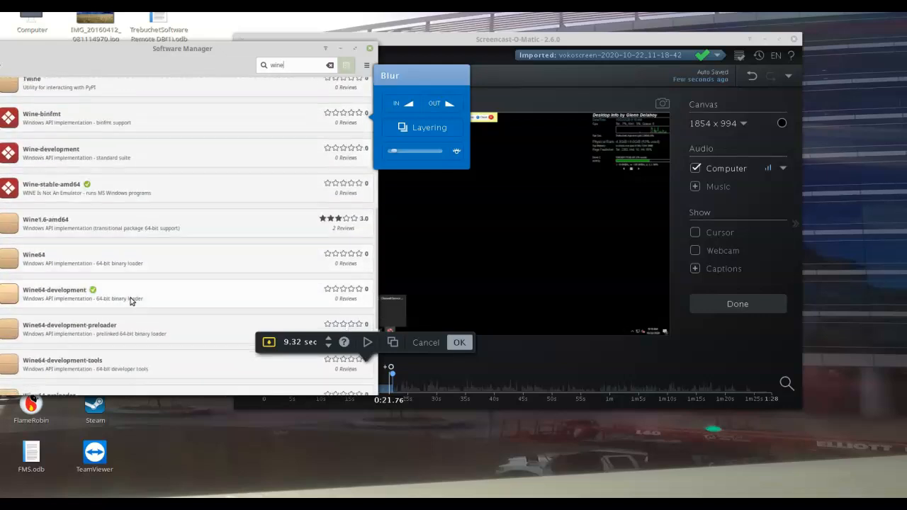
scroll(131, 298, up, 12)
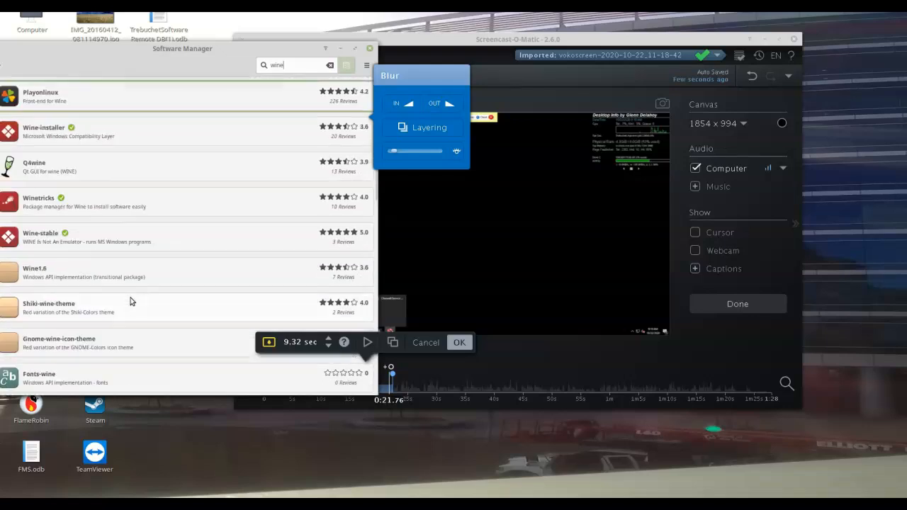
click(369, 48)
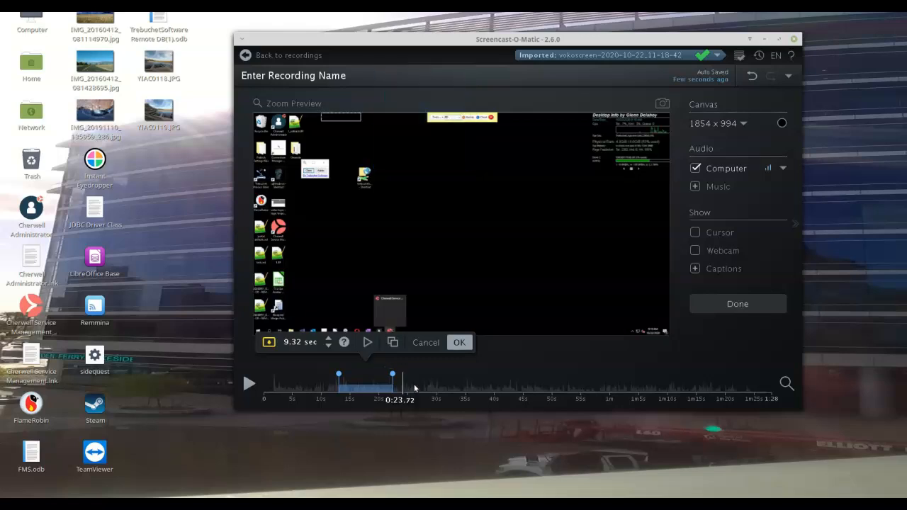
Step: Check the video at about 0:33 and 0:08, outside the blurred range, and play it through the blur's start
click(457, 390)
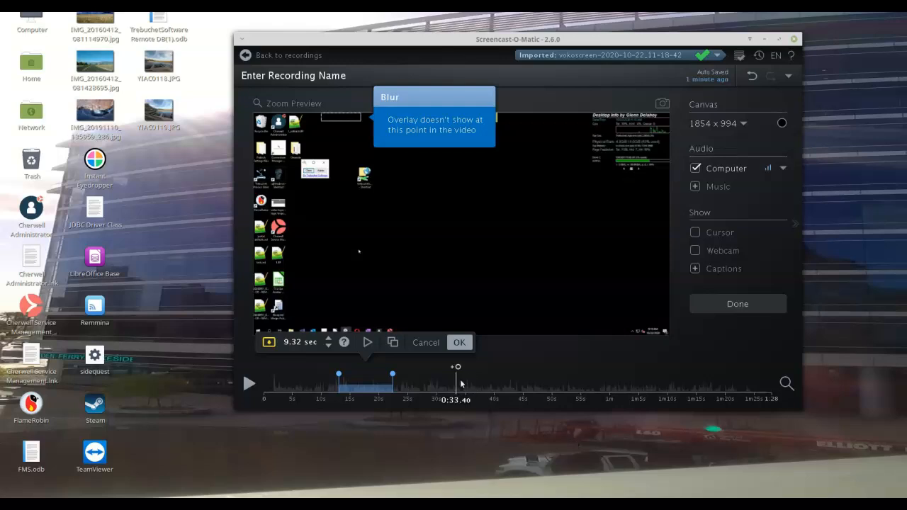
click(423, 383)
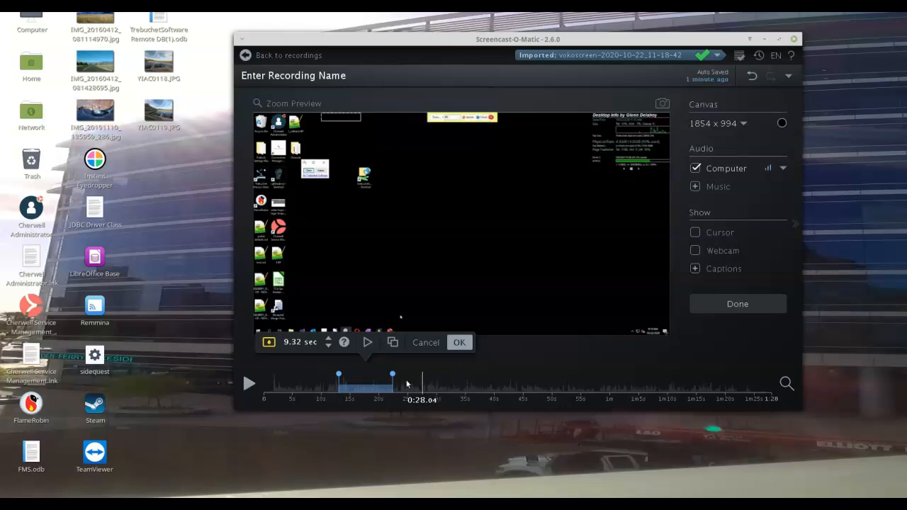
click(315, 382)
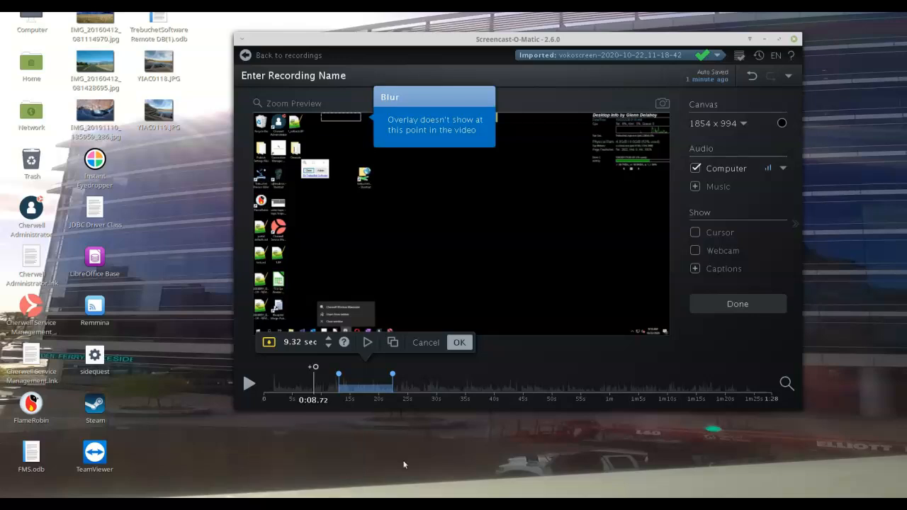
click(248, 383)
click(249, 384)
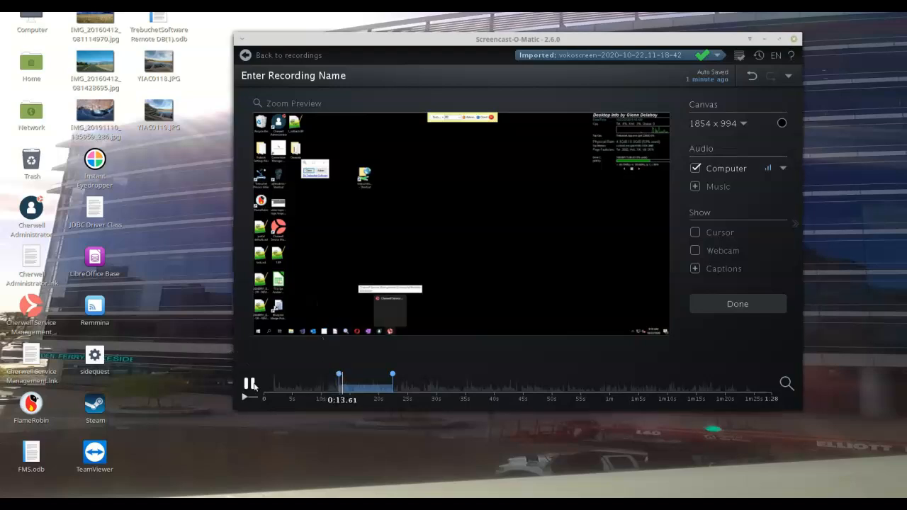
click(249, 384)
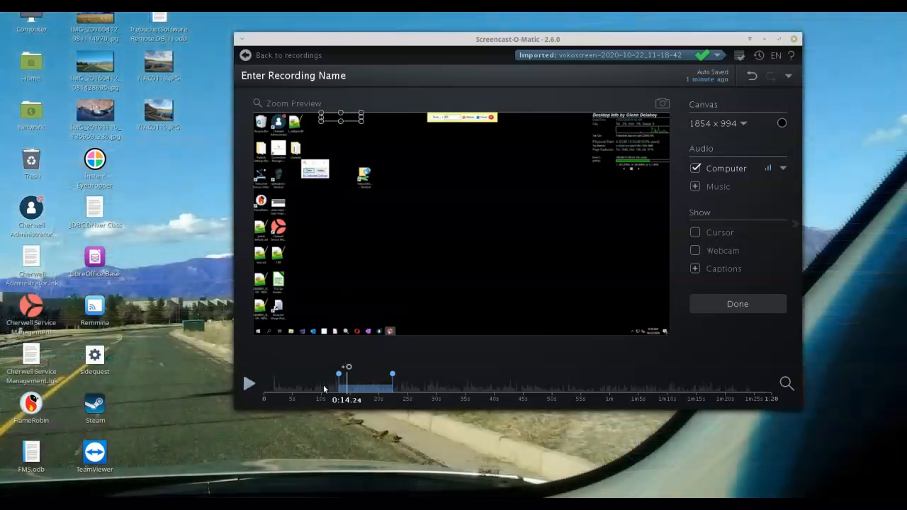
Step: Check the first blur near its end at about 0:21 and apply it to the video
click(328, 387)
drag(381, 387, 391, 387)
click(364, 120)
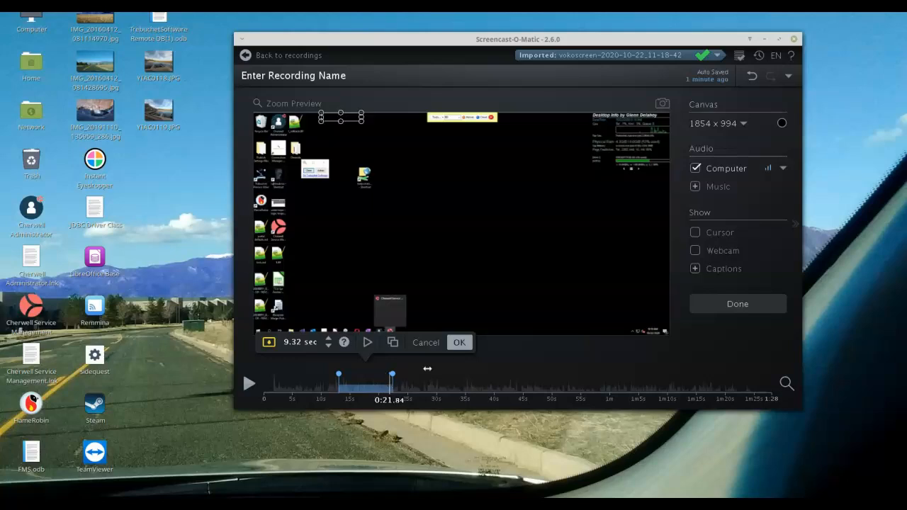
click(461, 344)
Step: Add a second blur at 0:41.08, placing it as a narrow strip over the Cherwell window's title bar
drag(420, 388, 507, 392)
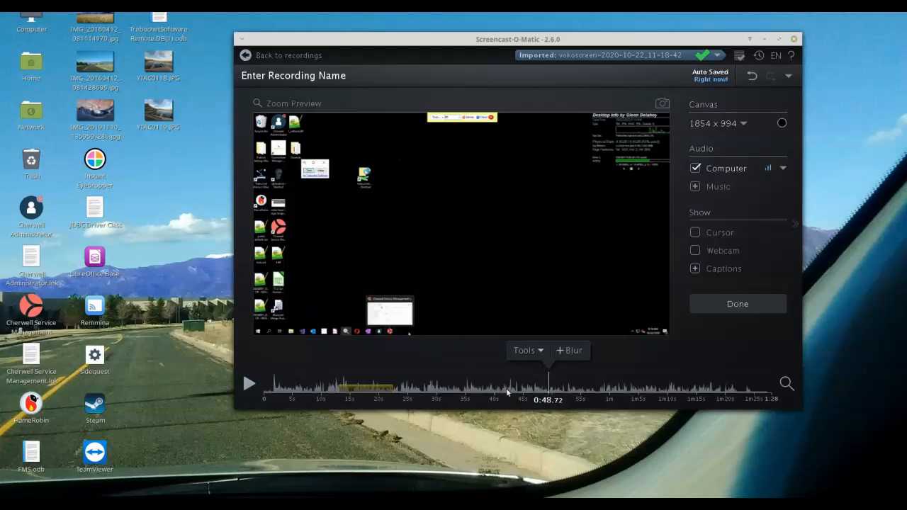
click(507, 392)
click(501, 391)
drag(501, 392, 501, 391)
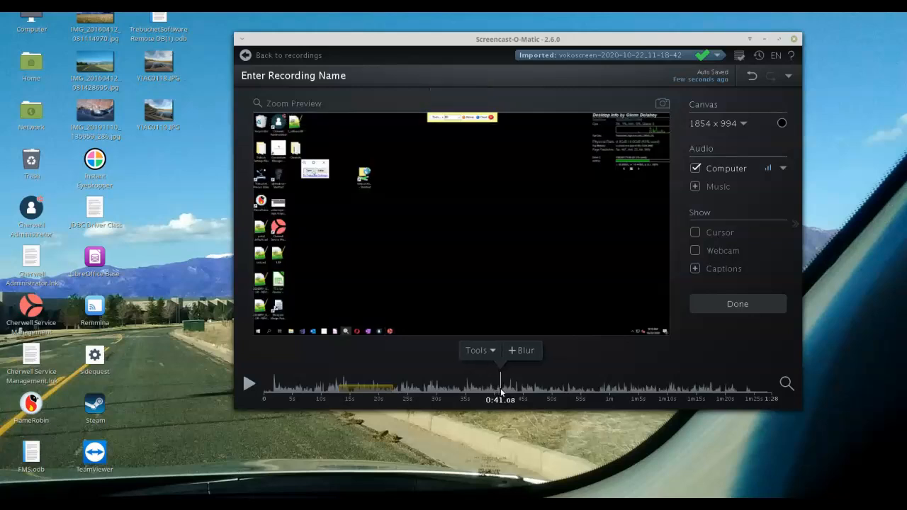
click(516, 348)
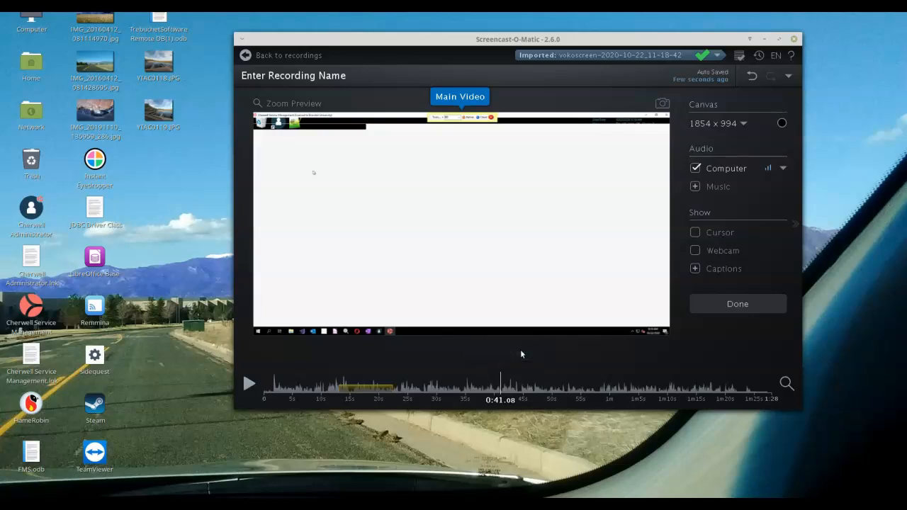
drag(466, 221, 345, 120)
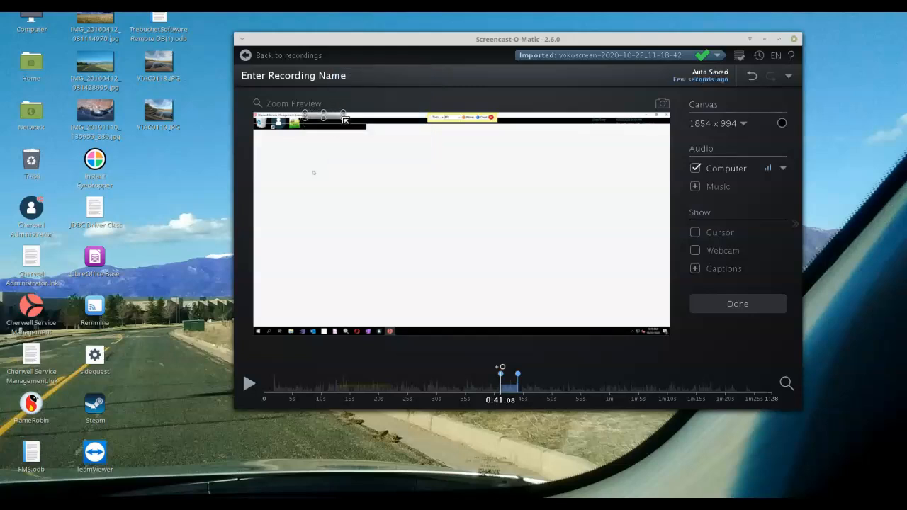
Step: Stretch the second blur from about 0:40 to the end of the video at 1:28 and apply it
drag(499, 389, 505, 390)
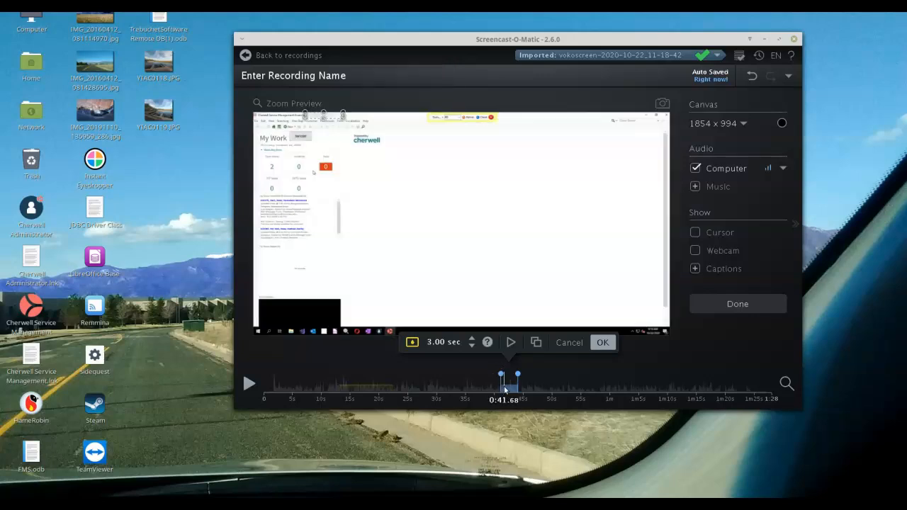
click(501, 388)
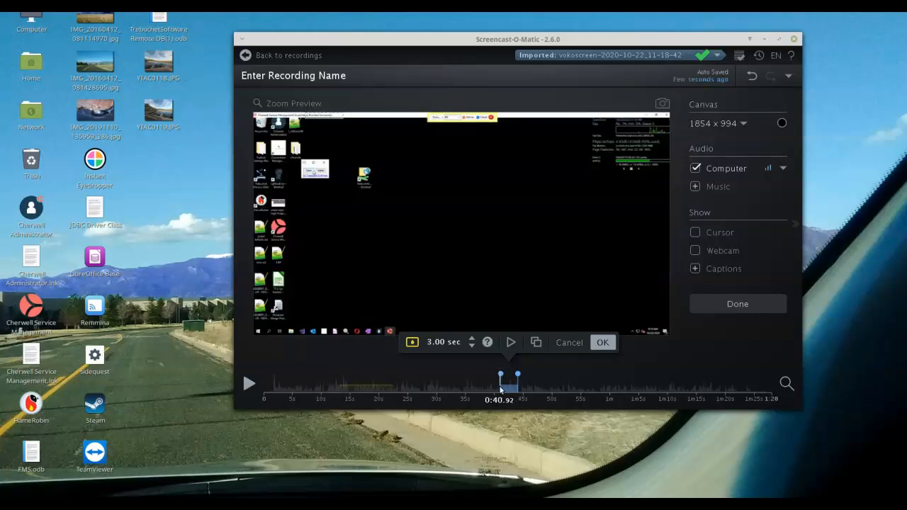
click(507, 375)
drag(502, 373, 785, 383)
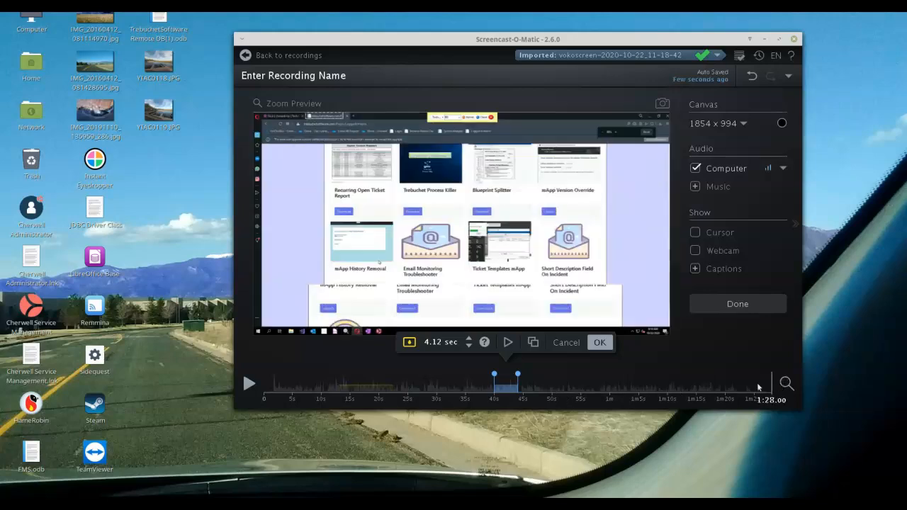
drag(518, 373, 775, 372)
click(730, 344)
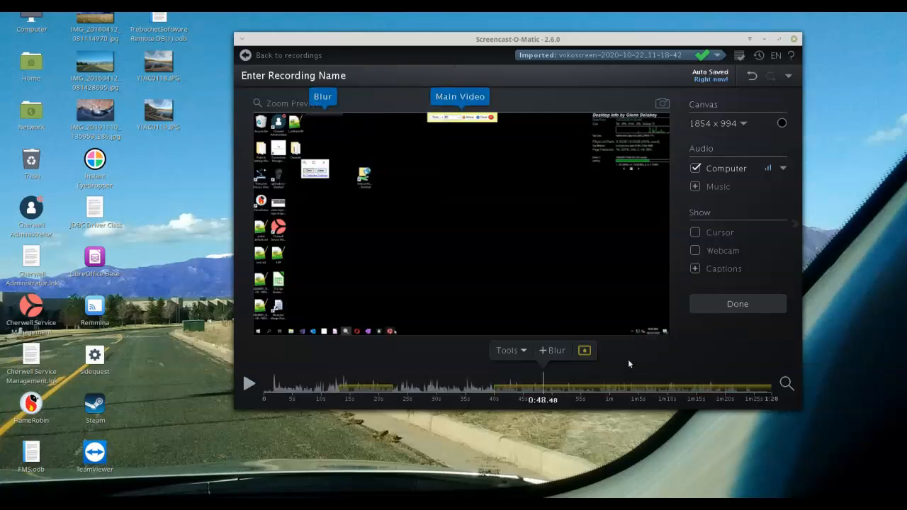
click(511, 351)
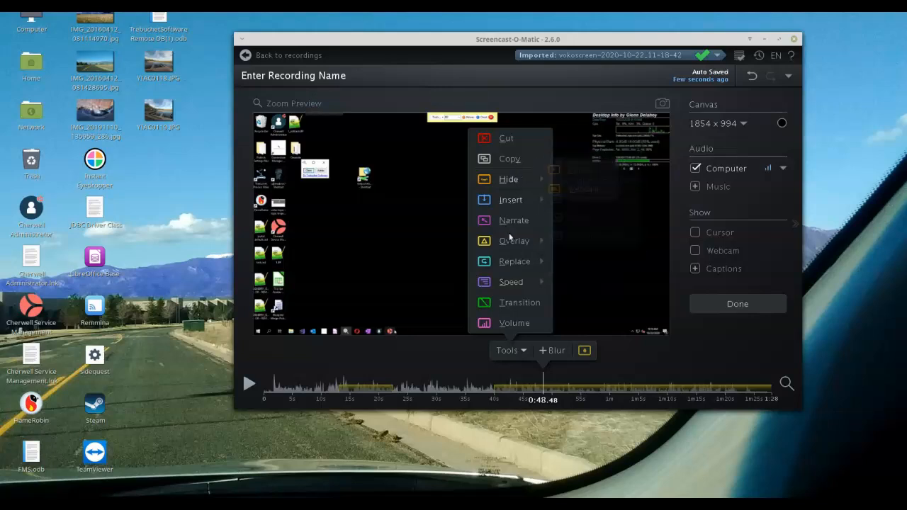
click(452, 357)
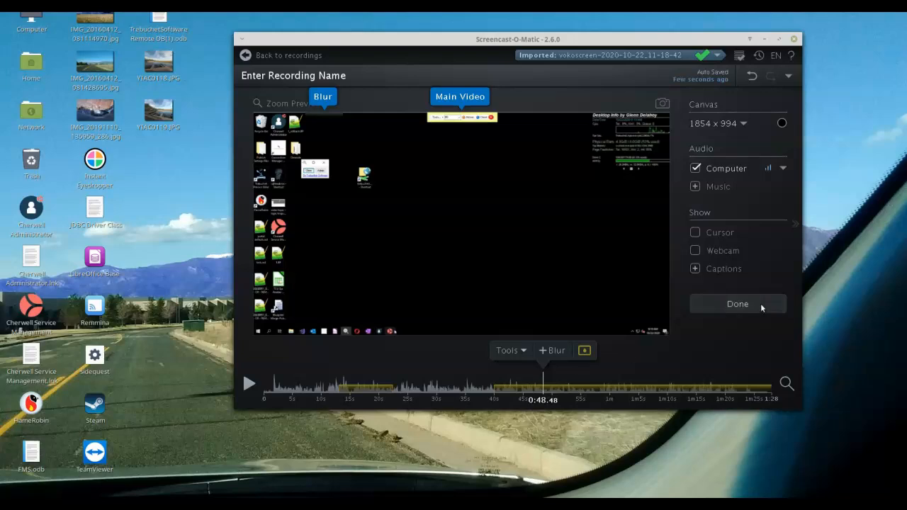
Step: Name the recording "Cherwell Screen Maximizer" and finish editing it
click(368, 77)
text(Cherwell Screen Maximizer)
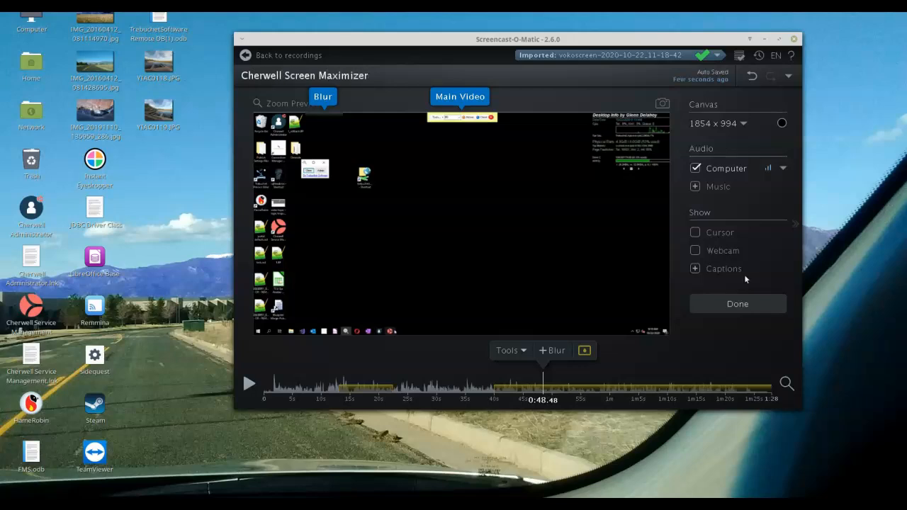
click(747, 304)
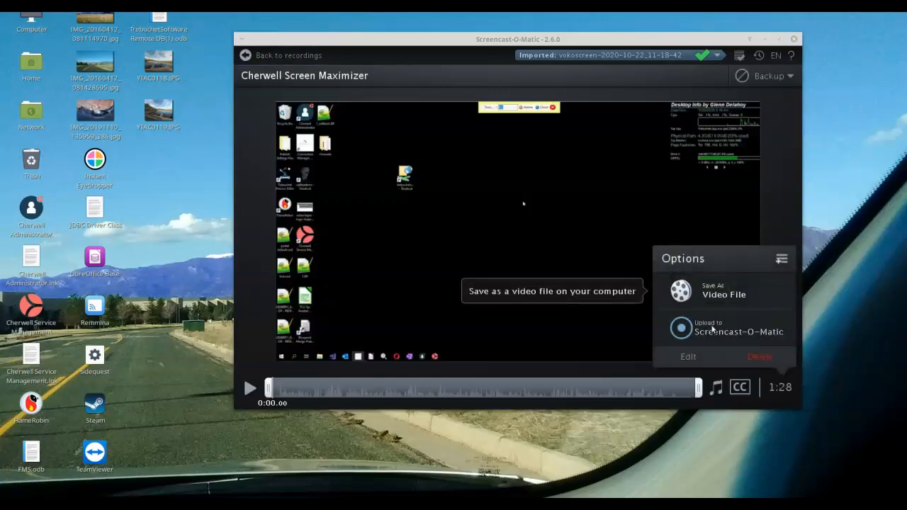
Step: Show the full list of save and upload destinations for the recording, and switch to vokoscreen
click(780, 259)
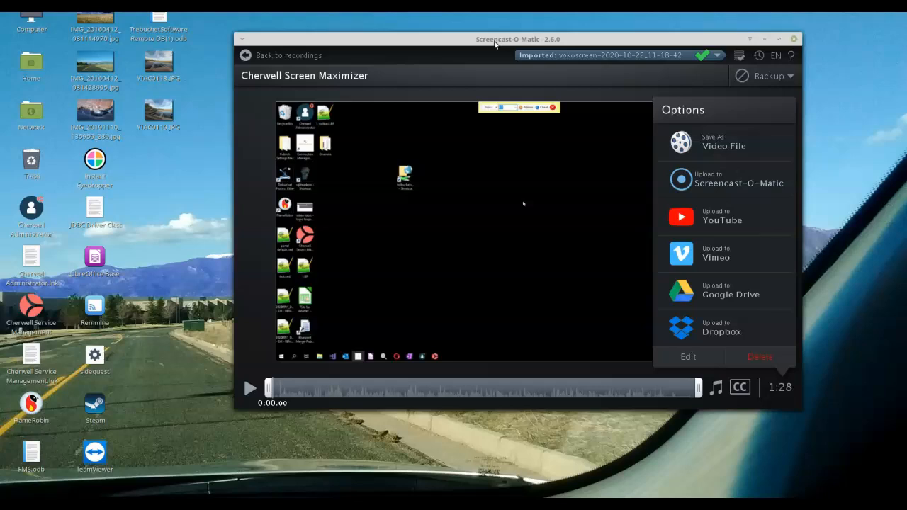
mouse_move(455, 41)
mouse_down()
mouse_move(478, 34)
mouse_move(460, 24)
mouse_move(448, 34)
mouse_up()
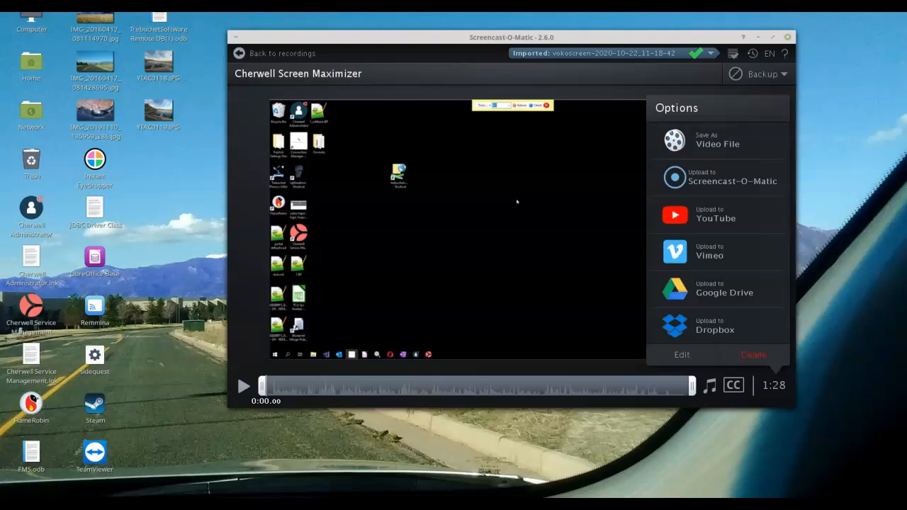
click(275, 509)
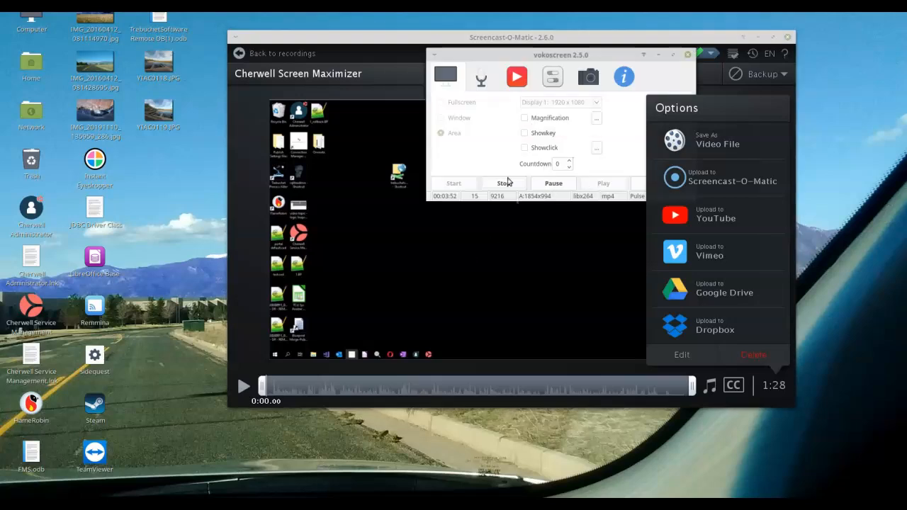